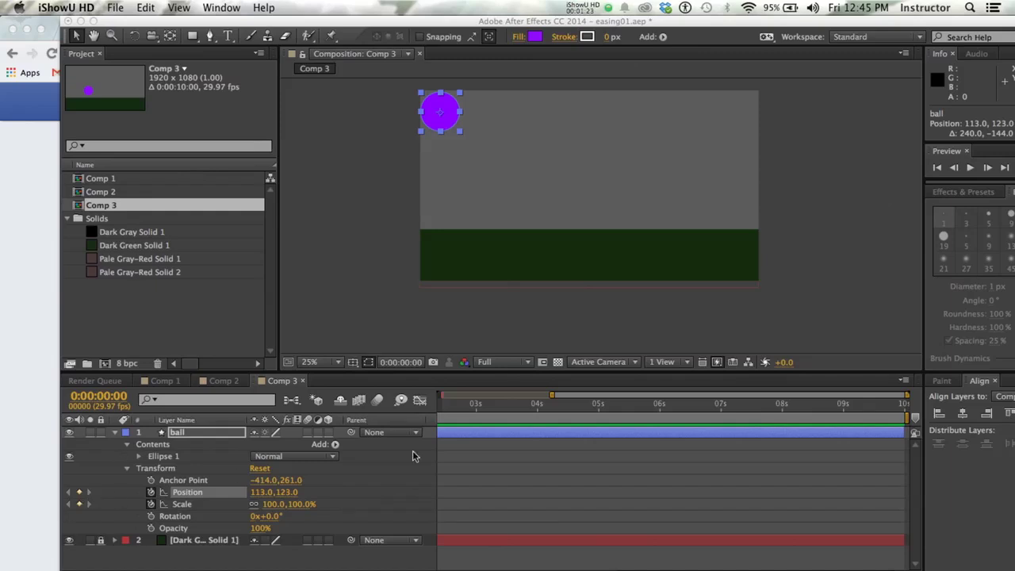
# At 0:00:01:00, drop the ball onto the green ground at (549, 875) for a second Position keyframe.
pyautogui.hscroll(-5, 582, 434)
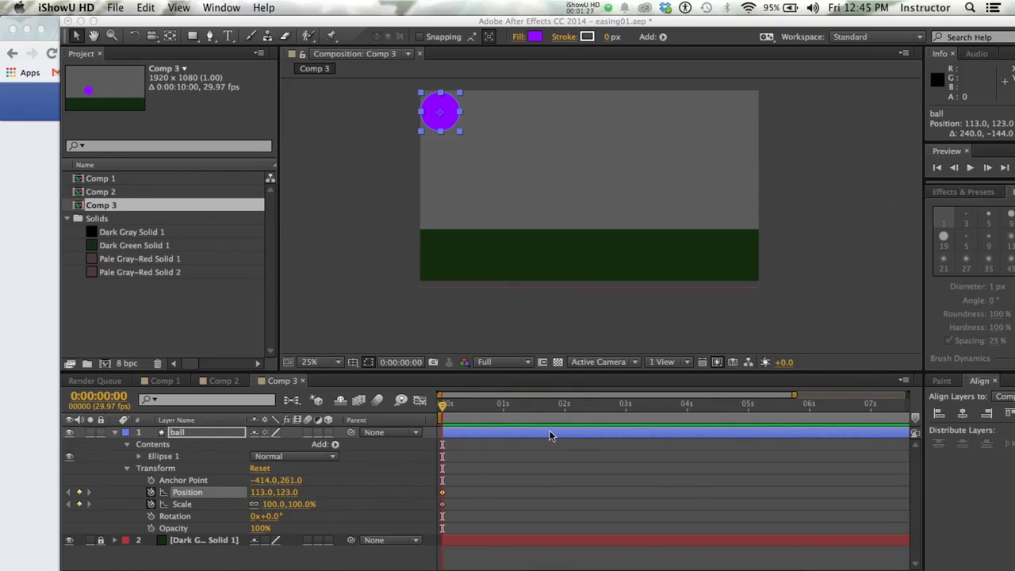
pyautogui.click(444, 406)
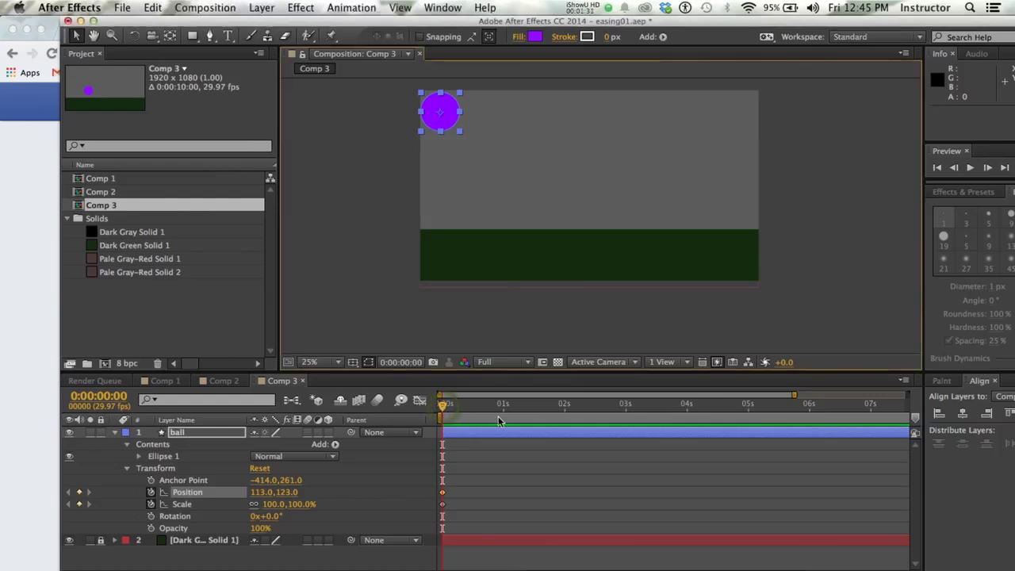
pyautogui.moveTo(444, 406); pyautogui.dragTo(505, 407)
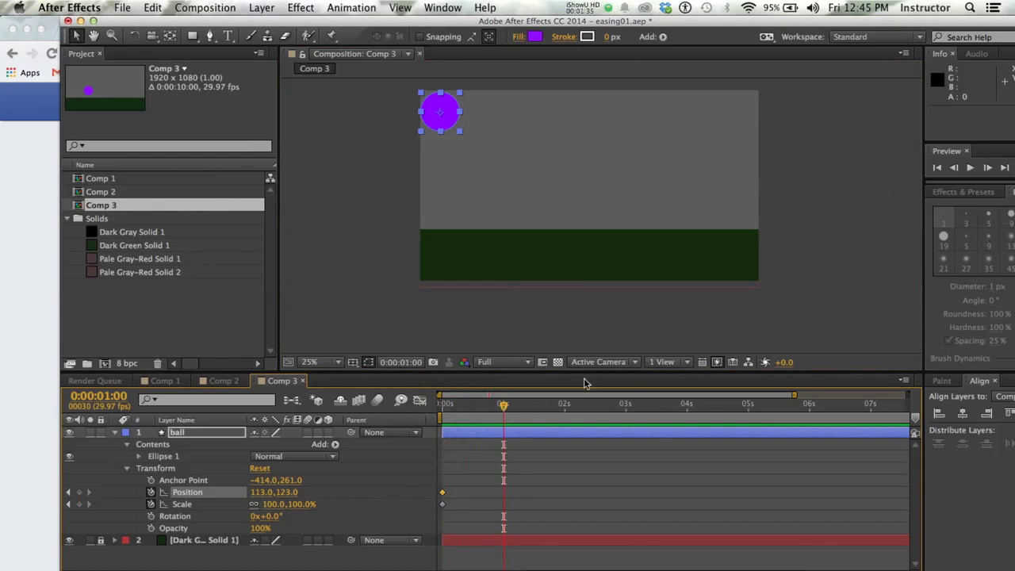
pyautogui.moveTo(444, 109); pyautogui.dragTo(521, 242)
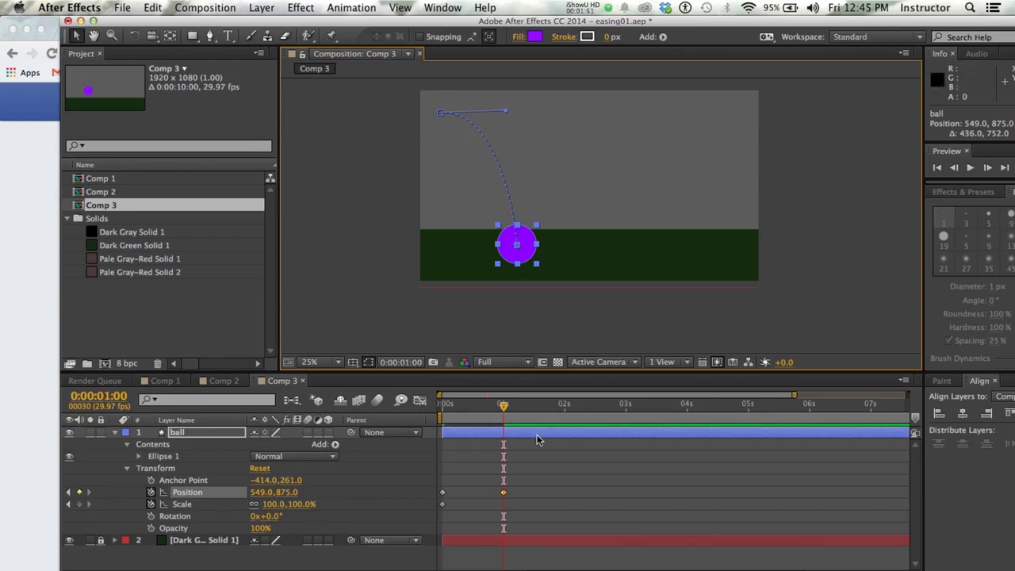
pyautogui.moveTo(504, 407); pyautogui.dragTo(538, 418)
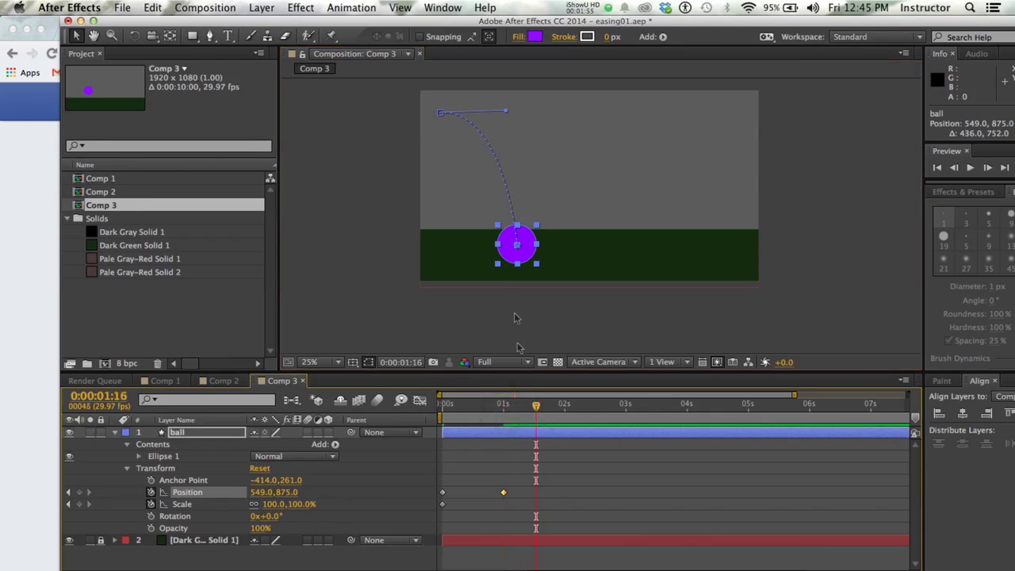
# Key the first rebound: ball peaks at 0:00:01:16 and lands back on the ground at 0:00:01:27.
pyautogui.moveTo(530, 254); pyautogui.dragTo(564, 182)
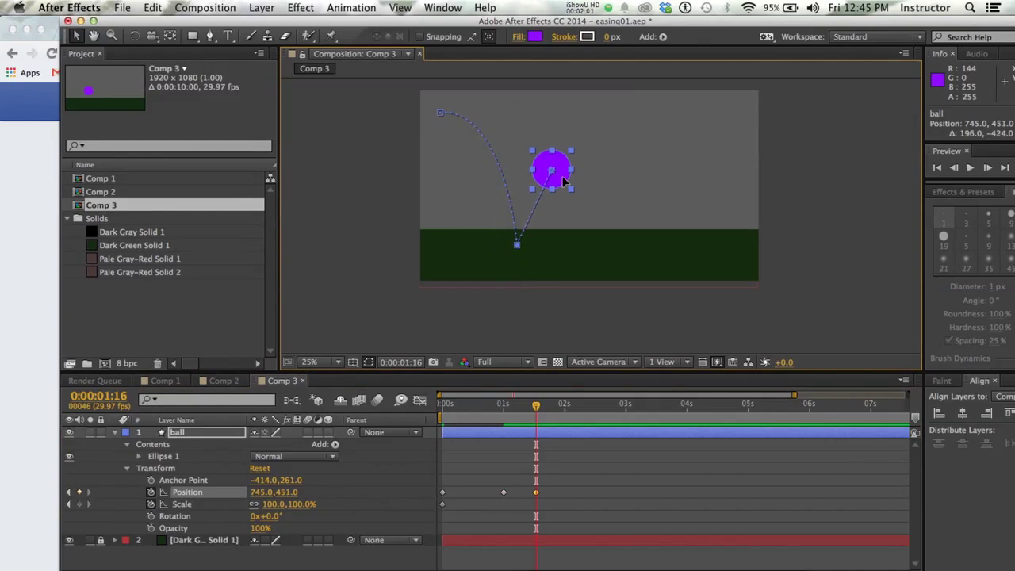
pyautogui.moveTo(537, 410); pyautogui.dragTo(560, 416)
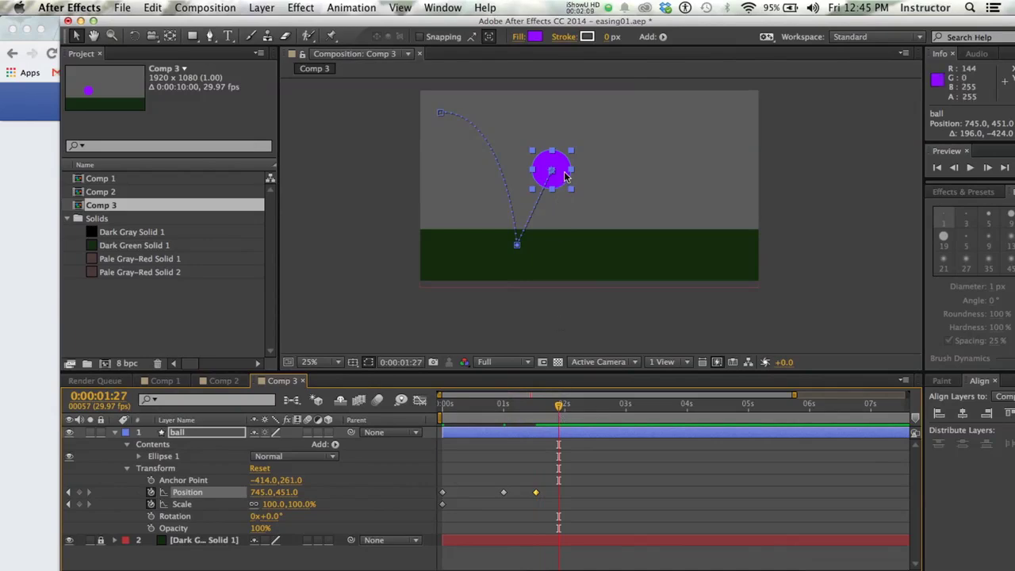
pyautogui.moveTo(565, 176); pyautogui.dragTo(596, 248)
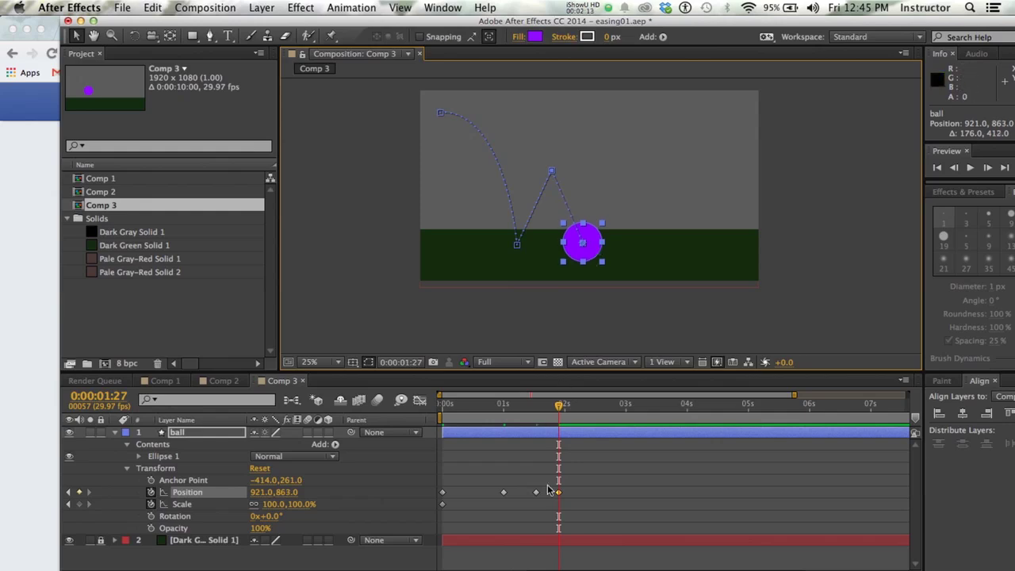
# Key a lower second bounce peaking at 0:00:02:03 and landing at (1125, 843) by 0:00:02:07.
pyautogui.moveTo(559, 408); pyautogui.dragTo(570, 407)
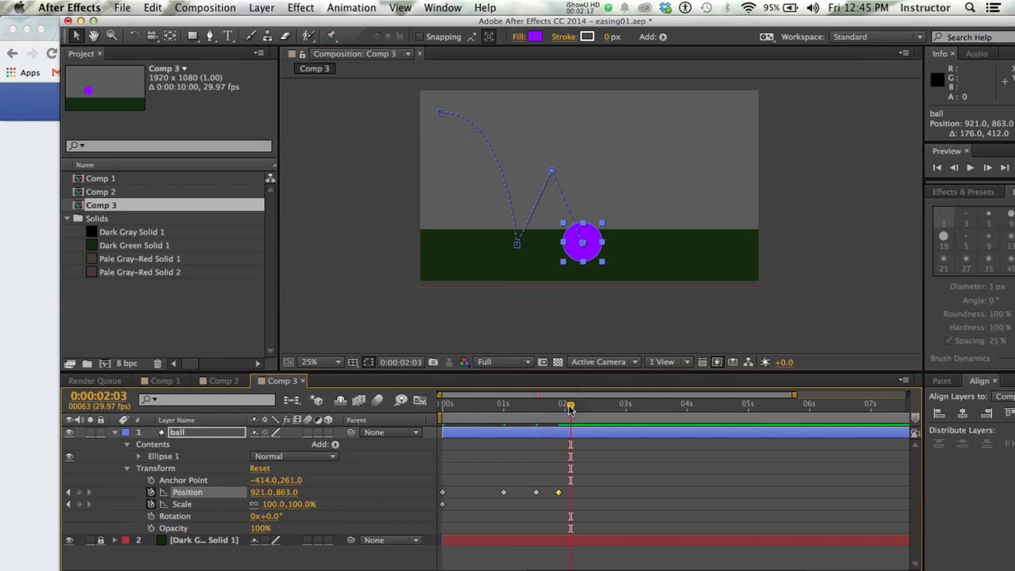
pyautogui.moveTo(599, 254); pyautogui.dragTo(615, 216)
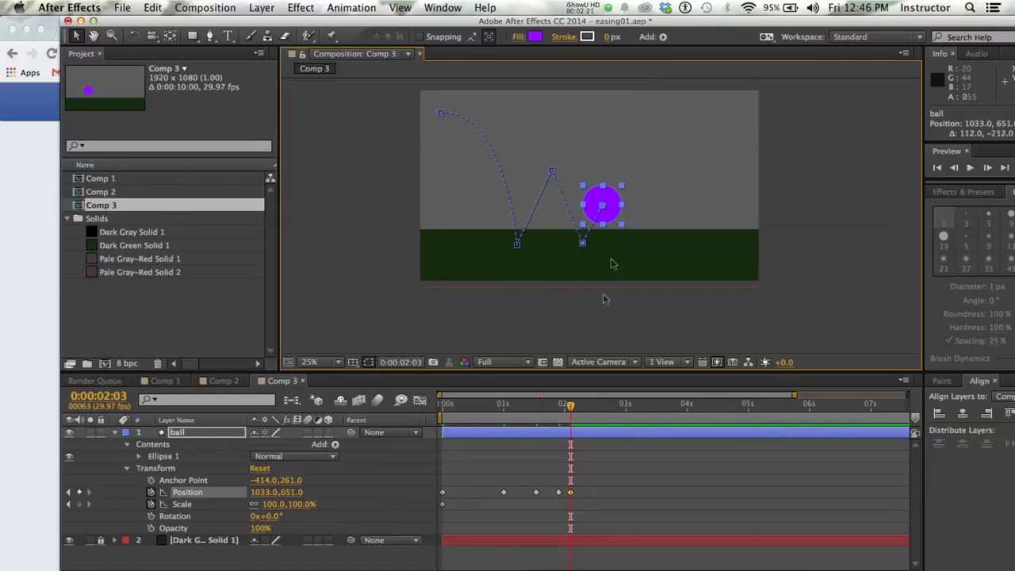
pyautogui.moveTo(571, 407); pyautogui.dragTo(579, 407)
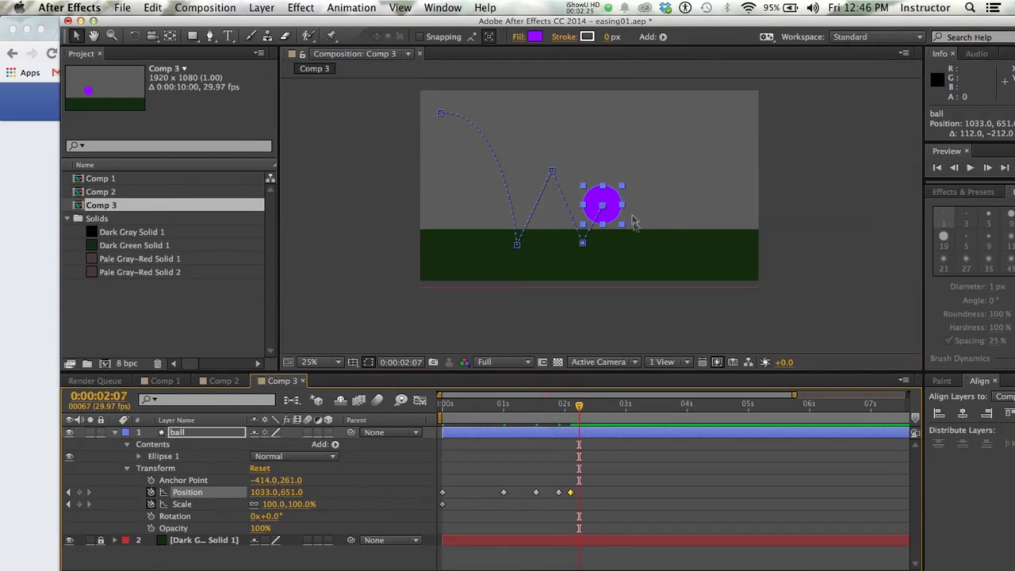
pyautogui.moveTo(617, 218); pyautogui.dragTo(633, 250)
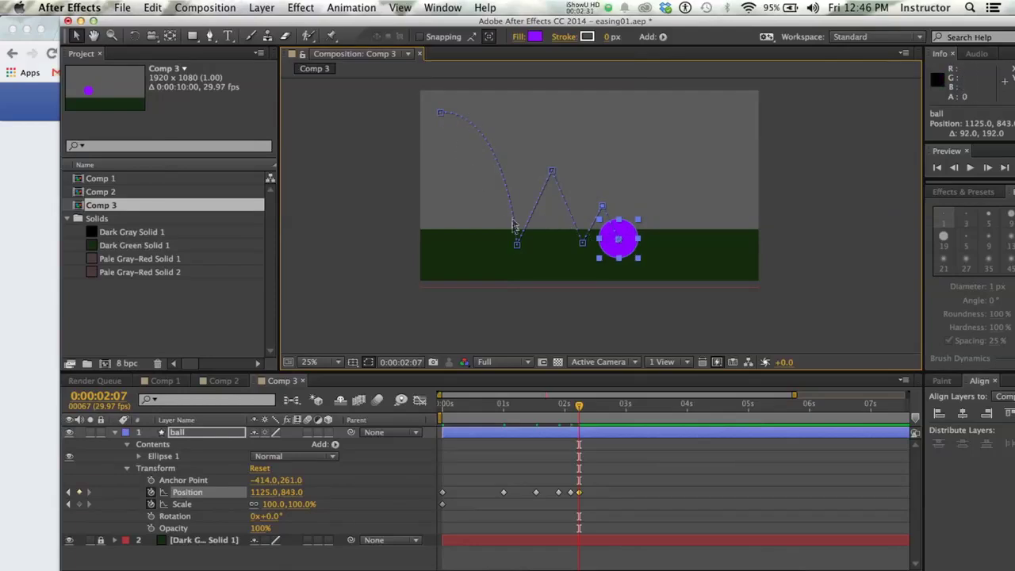
pyautogui.click(327, 362)
# Set the Composition view to 33.3% and scrub from the start through both bounces.
pyautogui.click(326, 365)
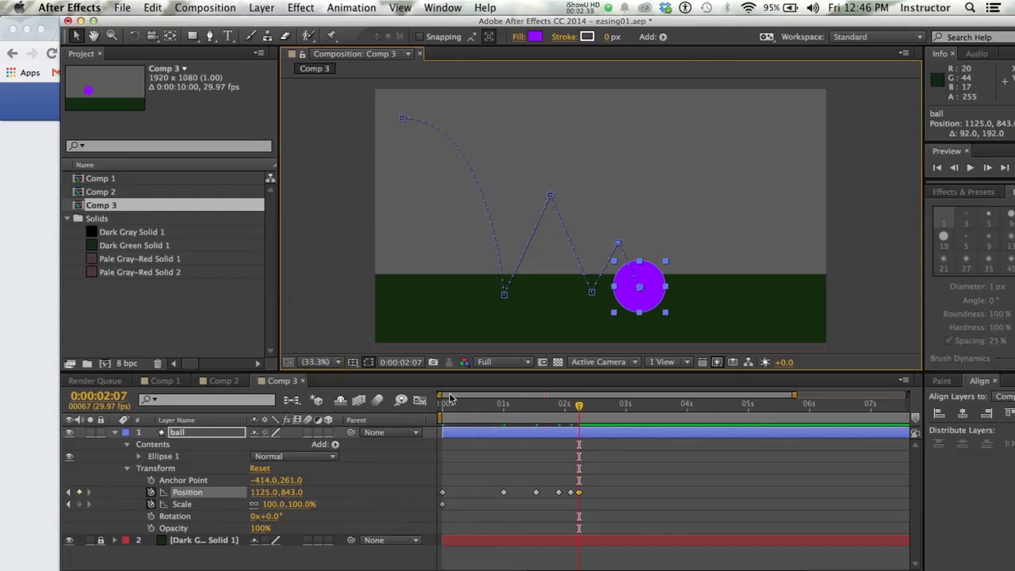
pyautogui.moveTo(579, 407); pyautogui.dragTo(587, 434)
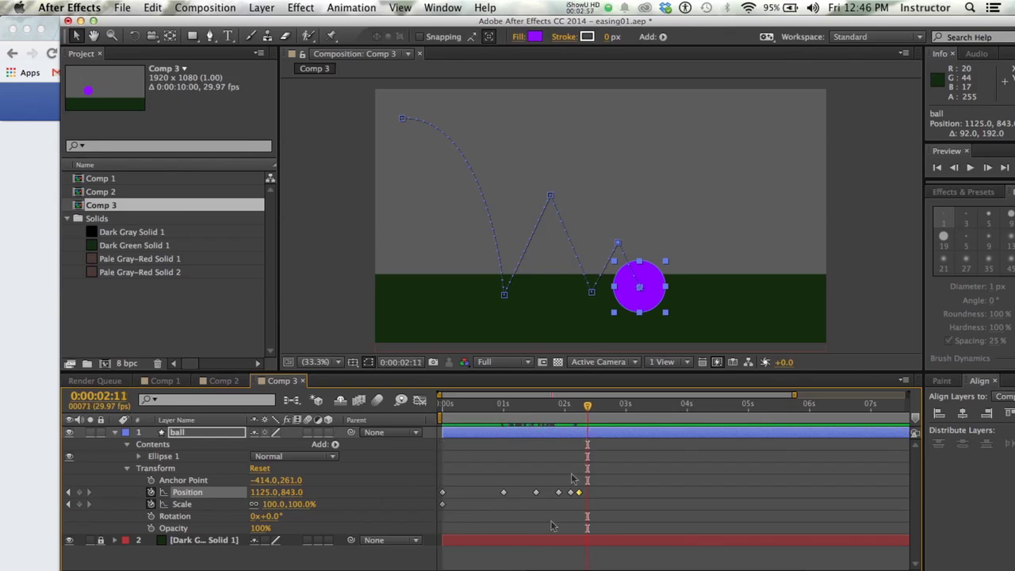
pyautogui.press('=')
pyautogui.press('=')
pyautogui.press('=')
pyautogui.press('=')
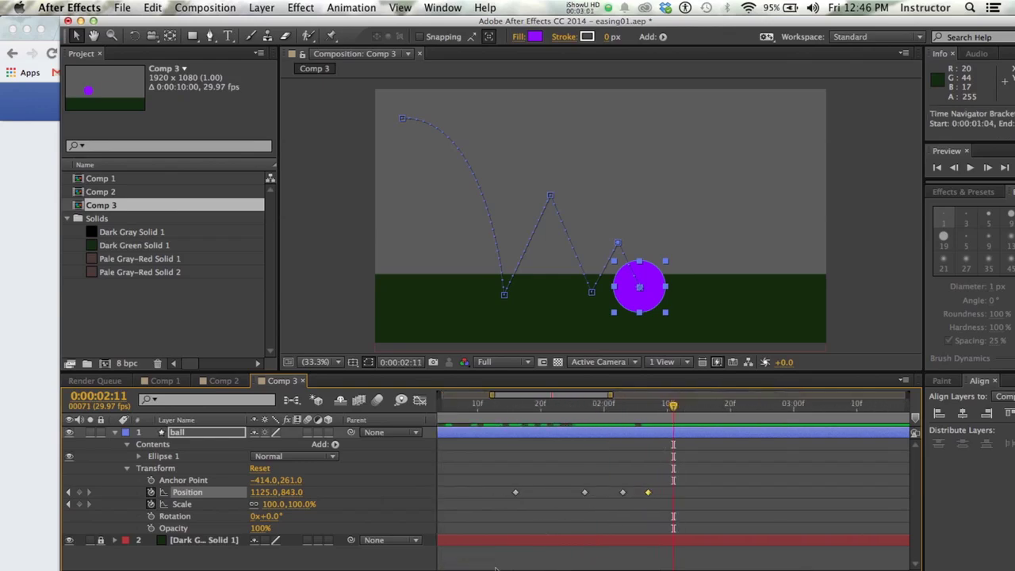
# Add small hops: lift at 0:00:02:10, land at 0:00:02:13, tiny rise at 0:00:02:15.
pyautogui.moveTo(609, 412); pyautogui.dragTo(667, 420)
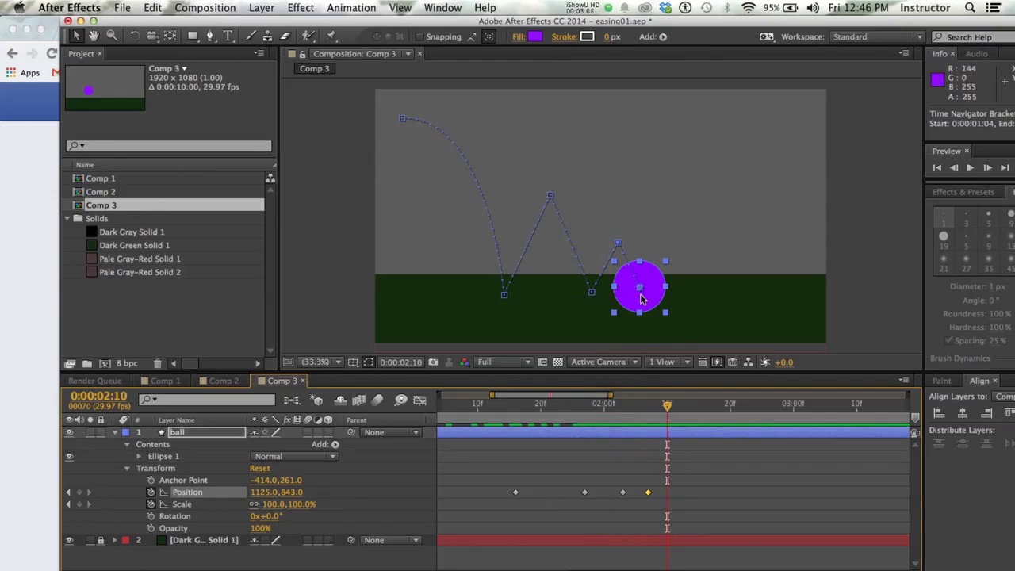
pyautogui.moveTo(640, 303); pyautogui.dragTo(657, 280)
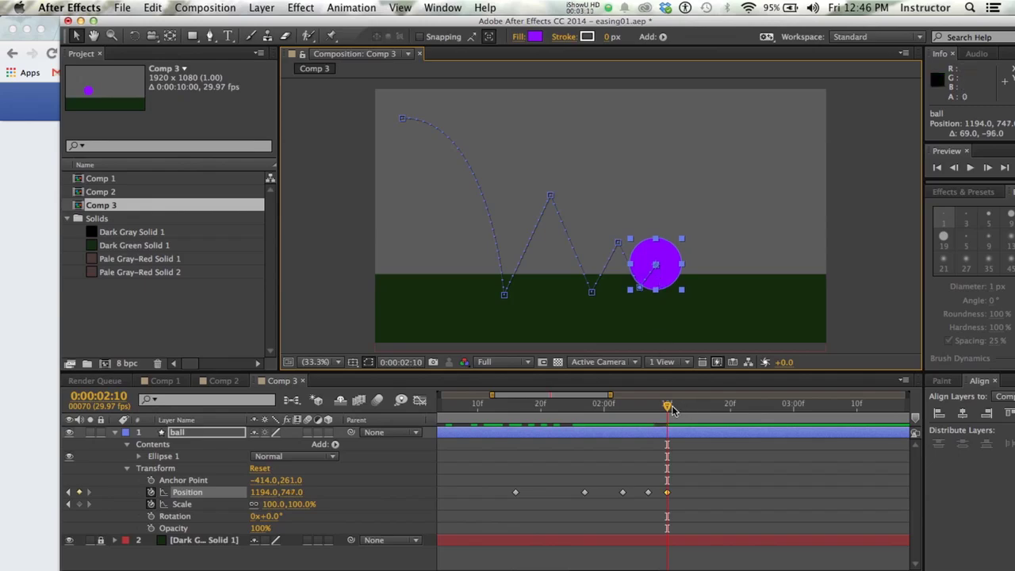
pyautogui.moveTo(667, 407); pyautogui.dragTo(686, 409)
pyautogui.moveTo(665, 275); pyautogui.dragTo(682, 299)
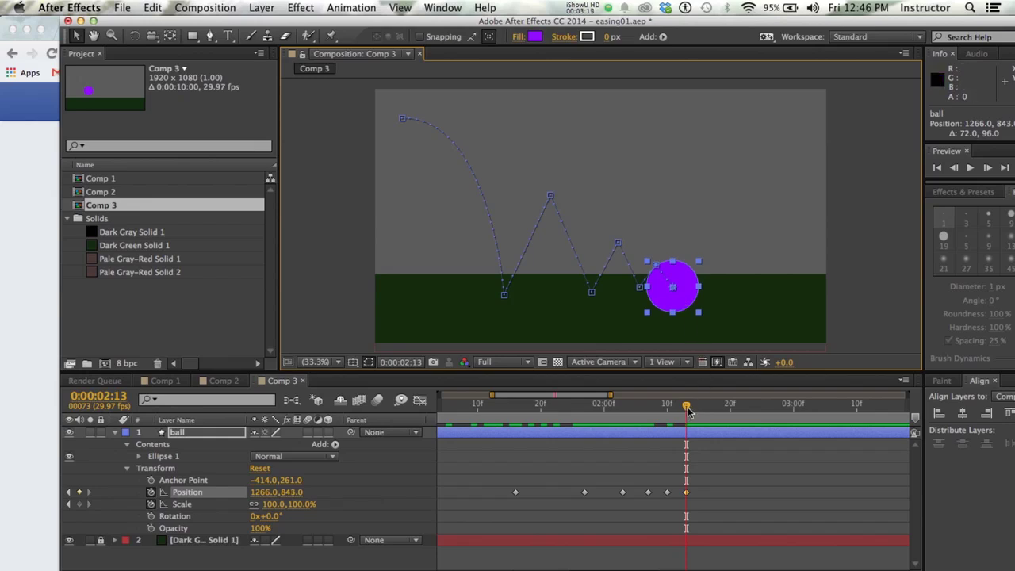
pyautogui.moveTo(686, 406); pyautogui.dragTo(699, 411)
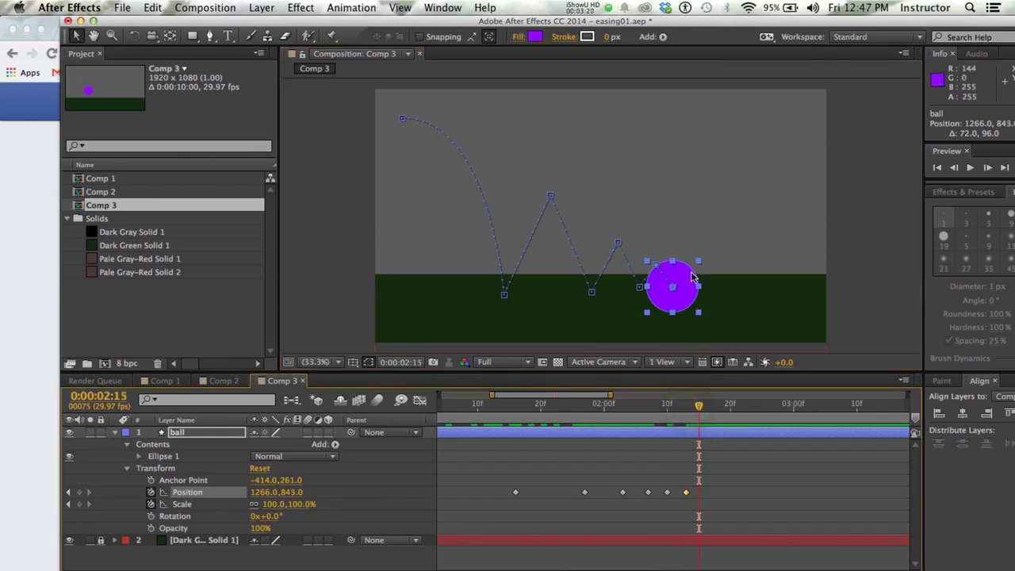
pyautogui.moveTo(689, 298); pyautogui.dragTo(696, 294)
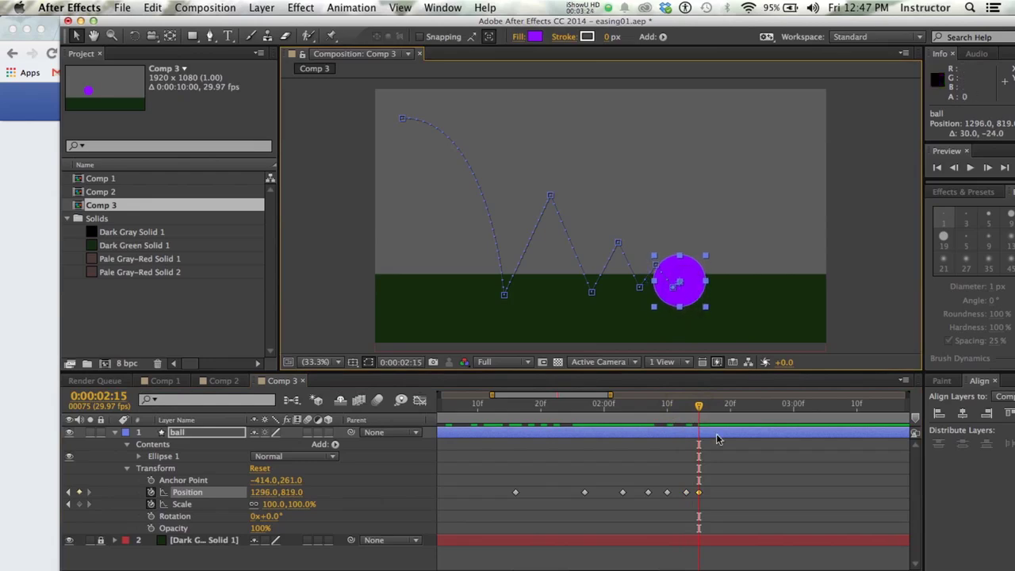
# Step two frames for a nudged keyframe, then rest the ball at (1500, 843) at 0:00:03:10.
pyautogui.click(705, 408)
pyautogui.click(712, 408)
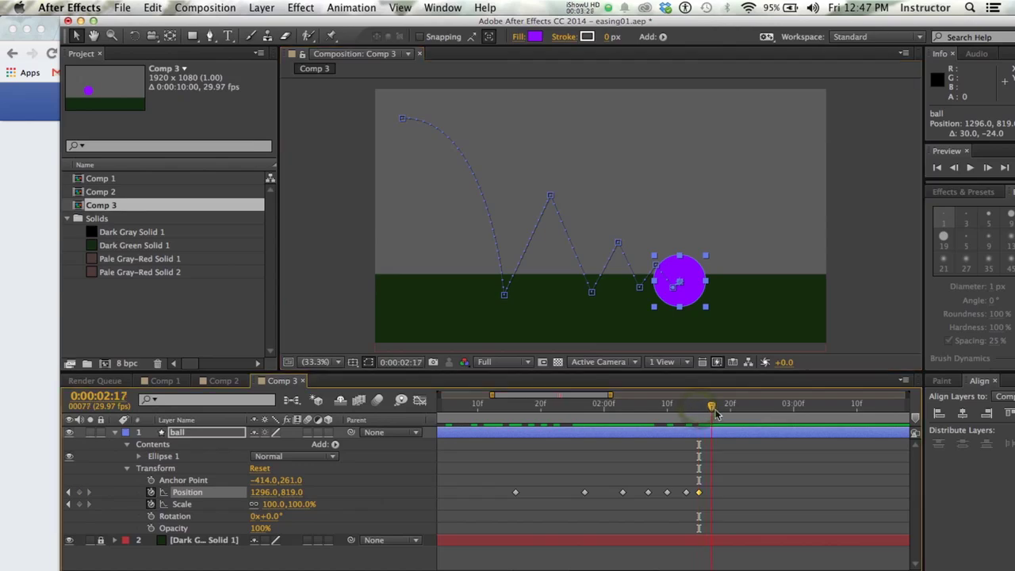
pyautogui.moveTo(699, 295); pyautogui.dragTo(704, 299)
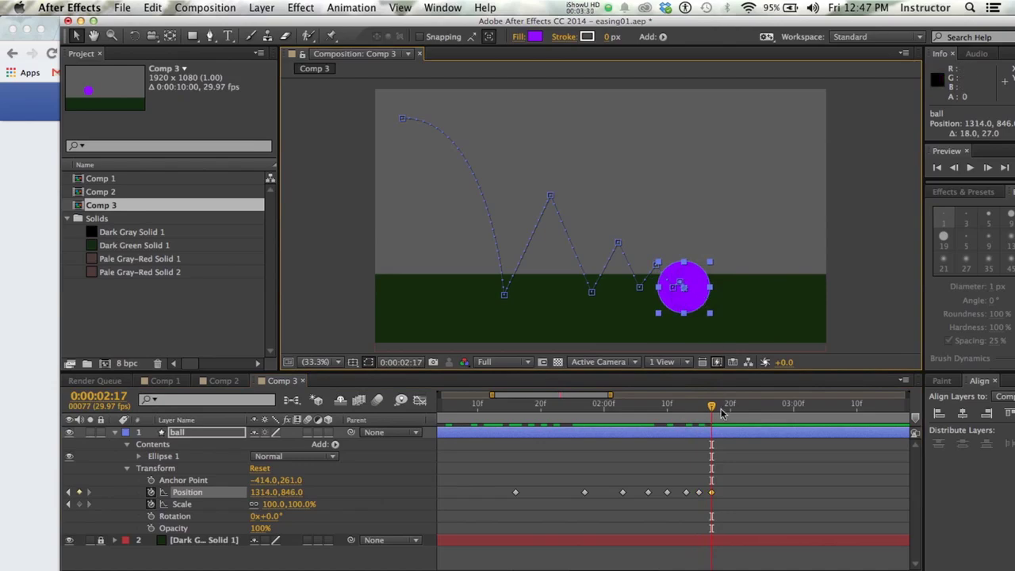
pyautogui.moveTo(711, 406); pyautogui.dragTo(857, 409)
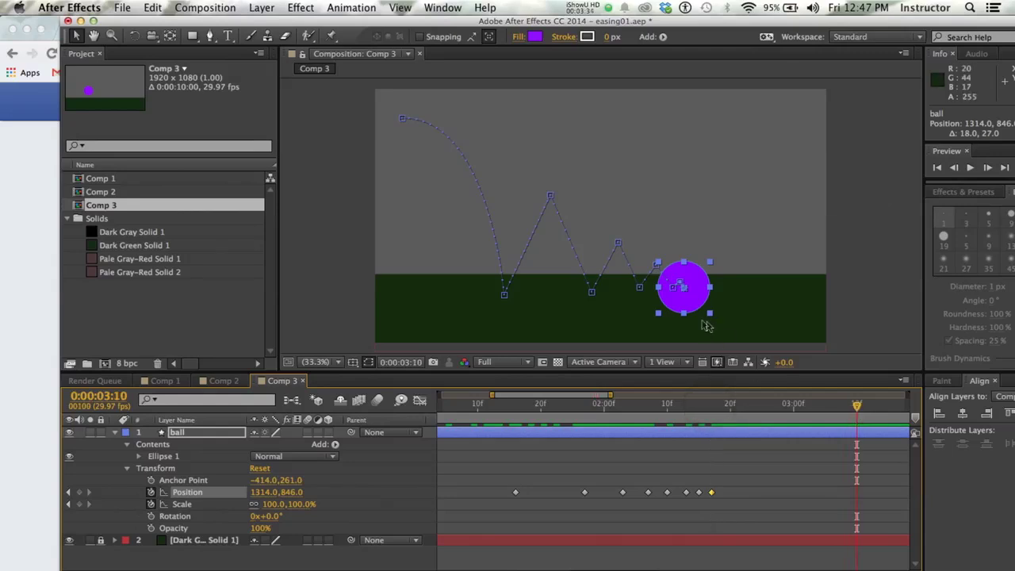
pyautogui.moveTo(690, 304); pyautogui.dragTo(739, 307)
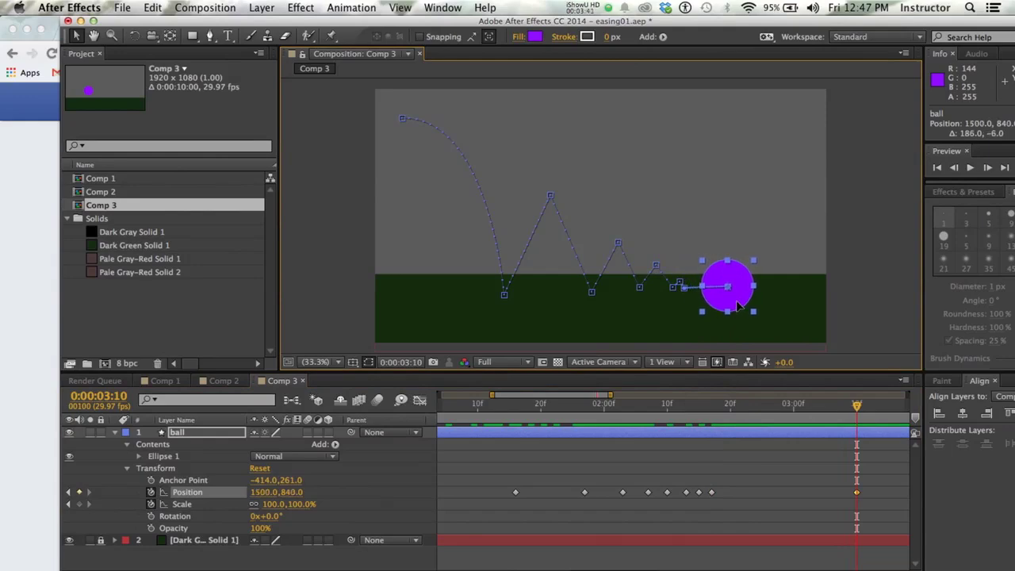
pyautogui.moveTo(737, 307); pyautogui.dragTo(739, 308)
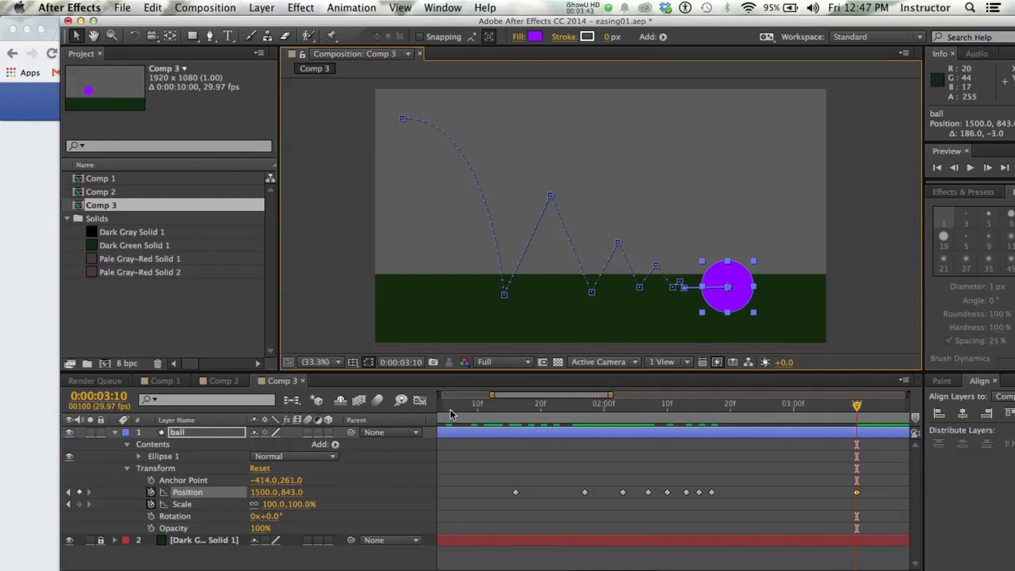
# Rewind to 0:00:00:00, review the path to the first bounce, and select its peak and ground vertices.
pyautogui.moveTo(493, 394); pyautogui.dragTo(467, 394)
pyautogui.moveTo(873, 413); pyautogui.dragTo(389, 492)
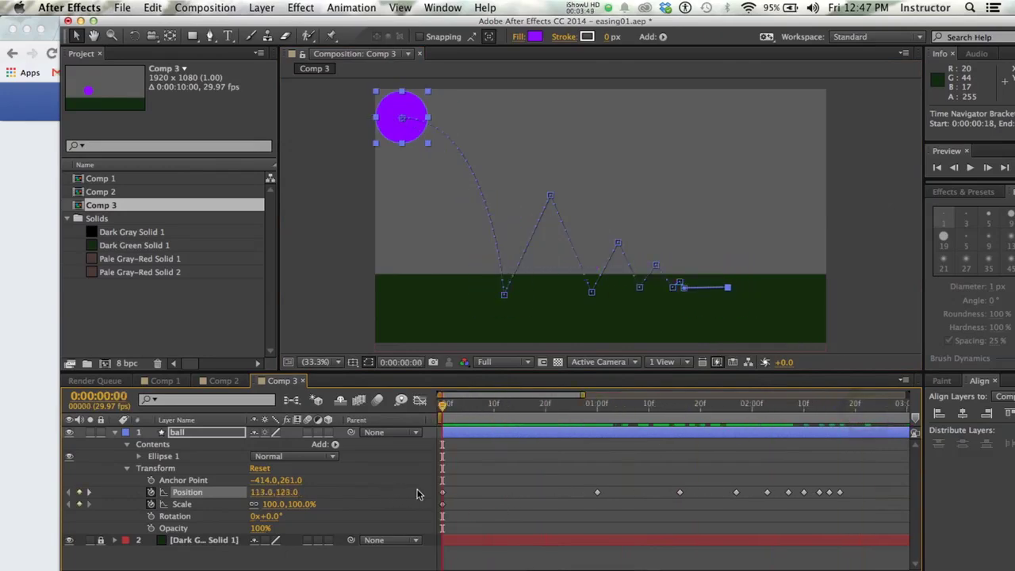
pyautogui.moveTo(443, 406); pyautogui.dragTo(493, 476)
pyautogui.click(550, 197)
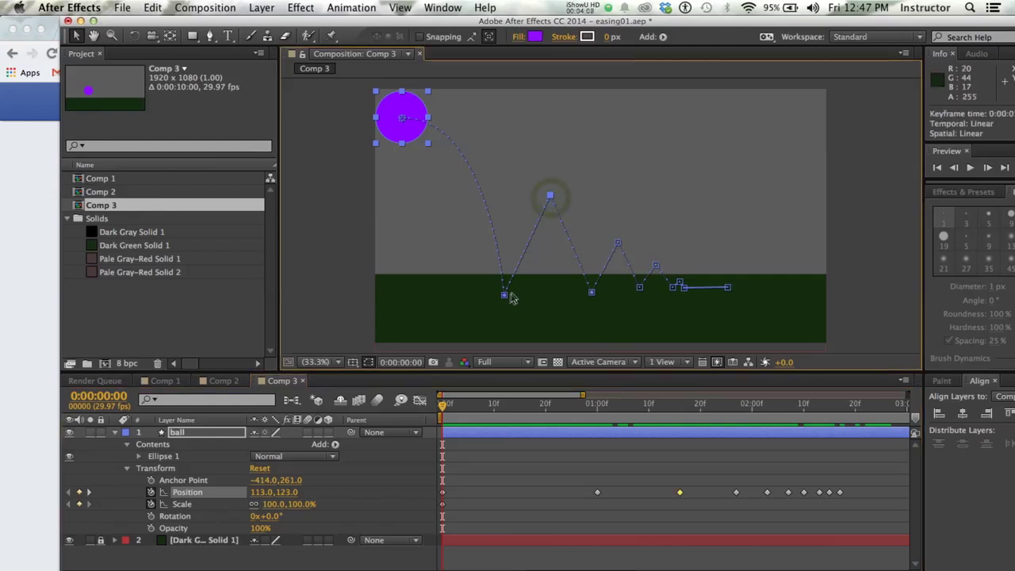
pyautogui.click(505, 296)
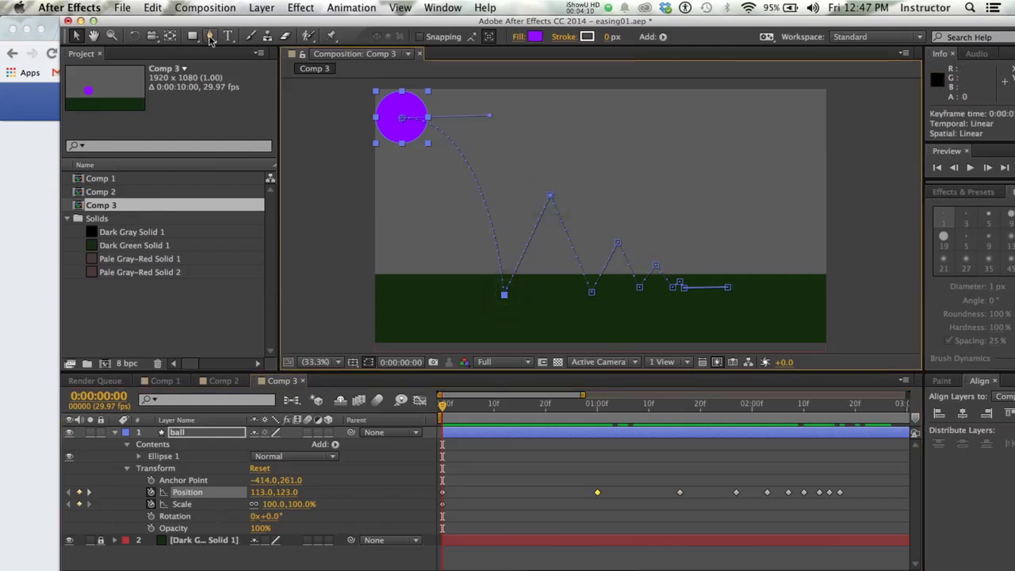
pyautogui.click(210, 38)
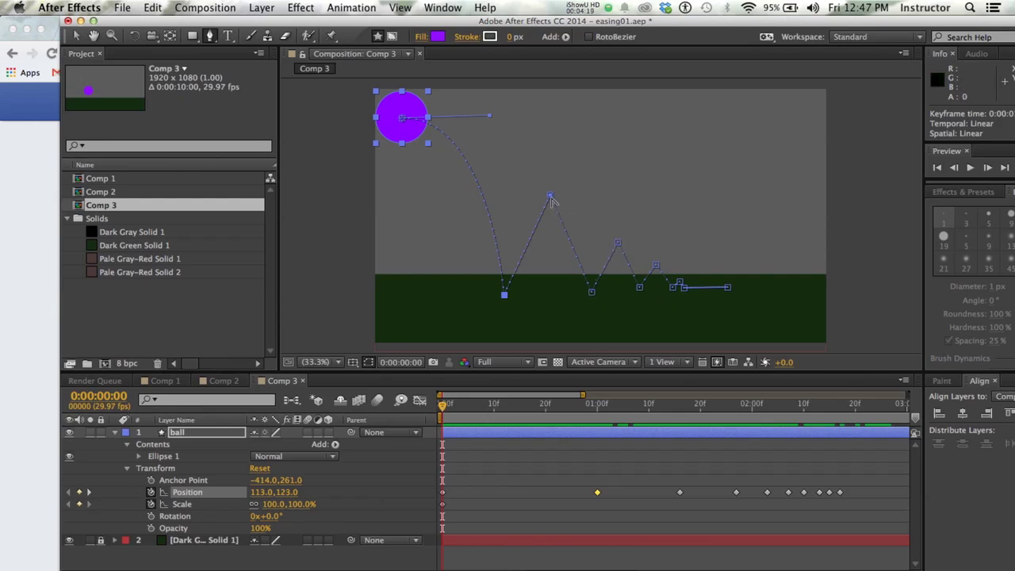
# Try curving the first bounce peak and first ground contact, then revert both to sharp corners.
pyautogui.moveTo(550, 196); pyautogui.dragTo(587, 197)
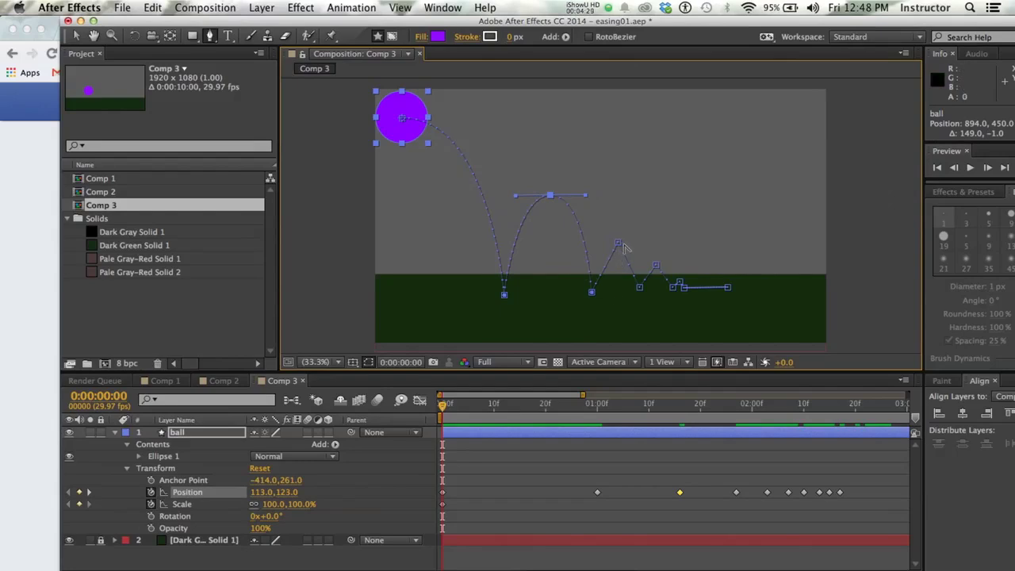
pyautogui.click(550, 196)
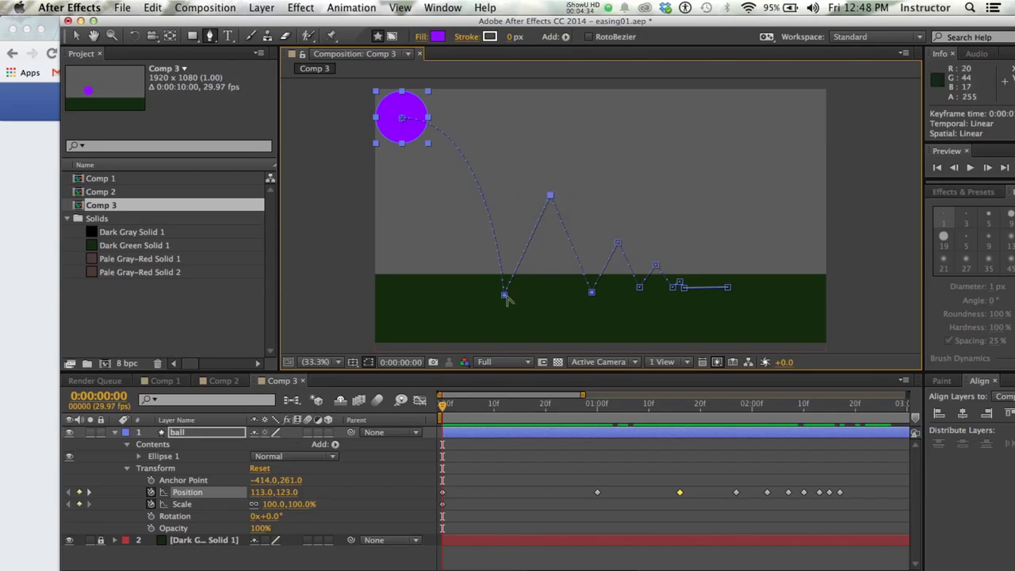
pyautogui.moveTo(504, 296); pyautogui.dragTo(539, 299)
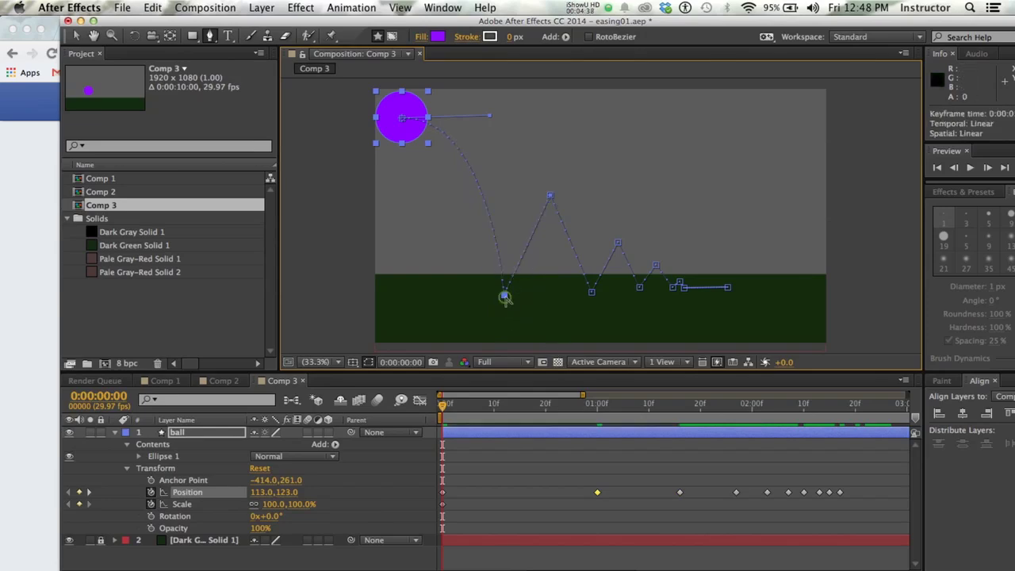
pyautogui.click(504, 296)
# Round the first, second and third bounce peaks into smooth arcs and scrub to check the motion.
pyautogui.moveTo(551, 197); pyautogui.dragTo(589, 195)
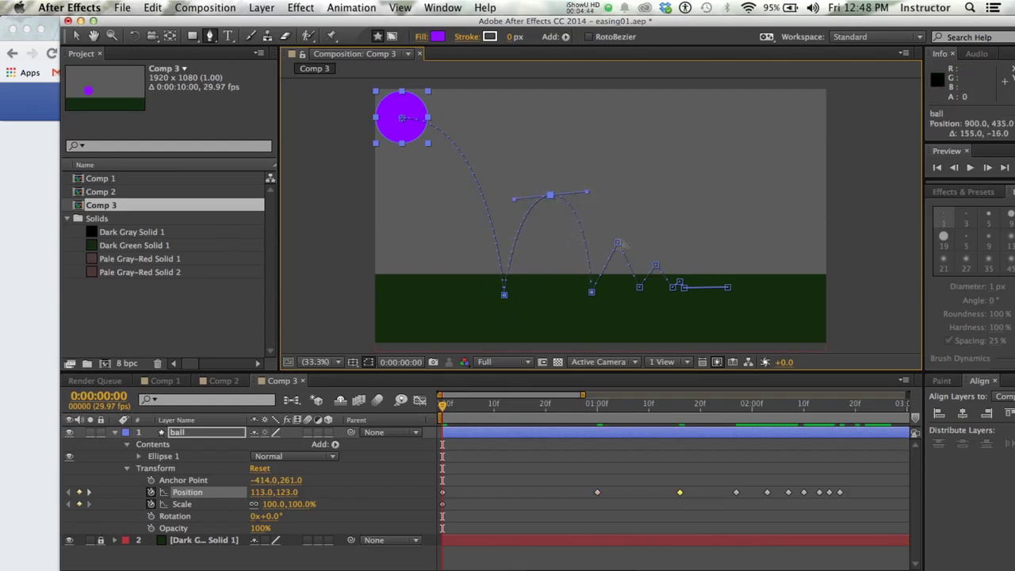
pyautogui.moveTo(619, 244); pyautogui.dragTo(637, 247)
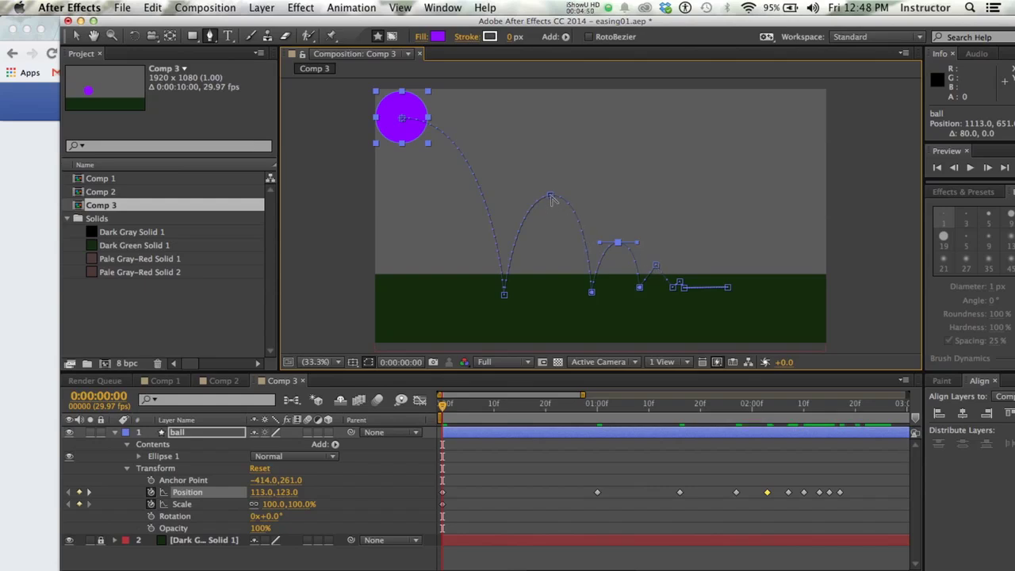
pyautogui.moveTo(637, 249)
pyautogui.mouseDown()
pyautogui.moveTo(692, 251)
pyautogui.moveTo(638, 248)
pyautogui.mouseUp()
pyautogui.moveTo(656, 265); pyautogui.dragTo(669, 265)
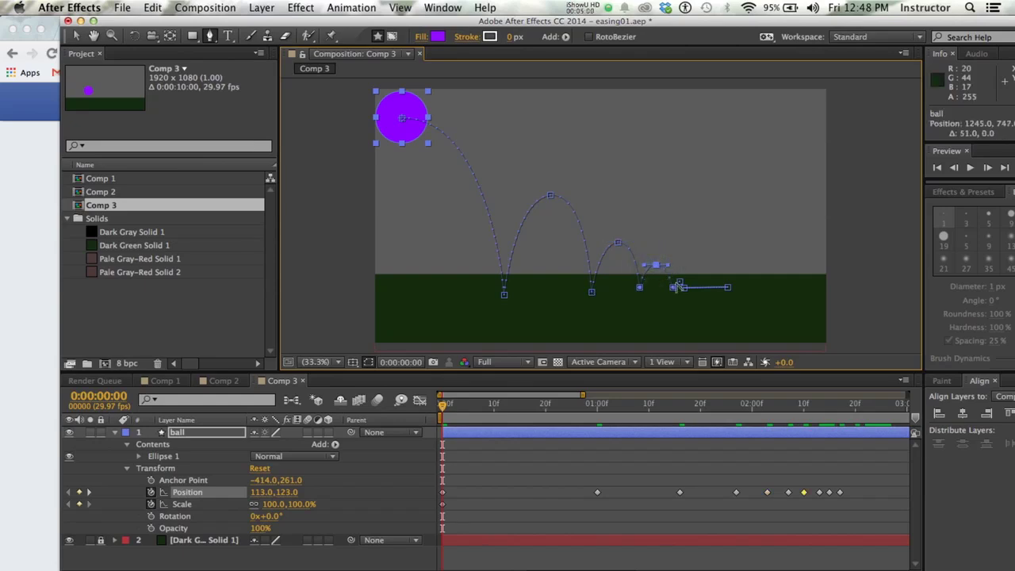
pyautogui.moveTo(681, 286); pyautogui.dragTo(689, 287)
pyautogui.moveTo(444, 406); pyautogui.dragTo(925, 537)
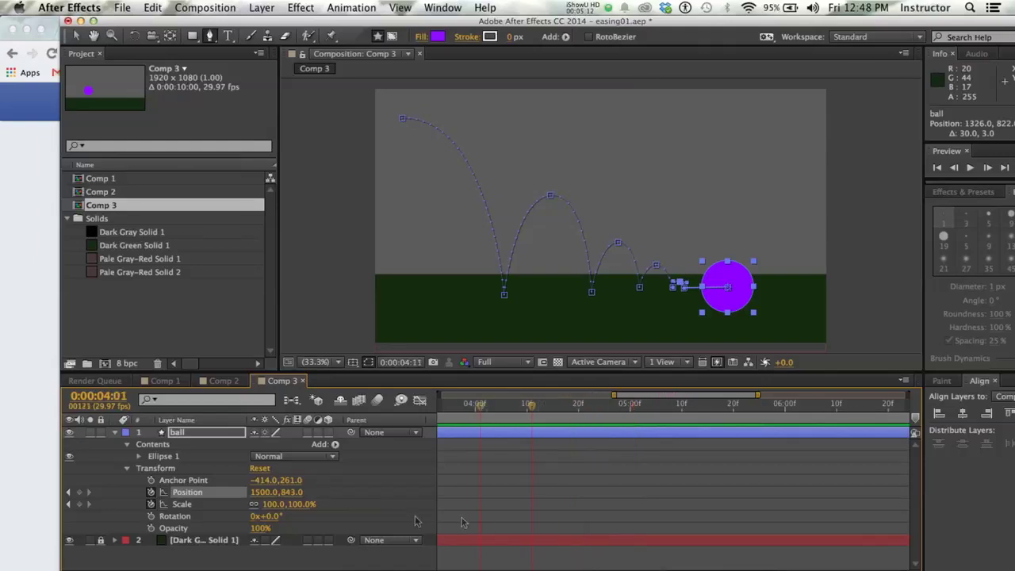
pyautogui.press('Home')
pyautogui.press('space')
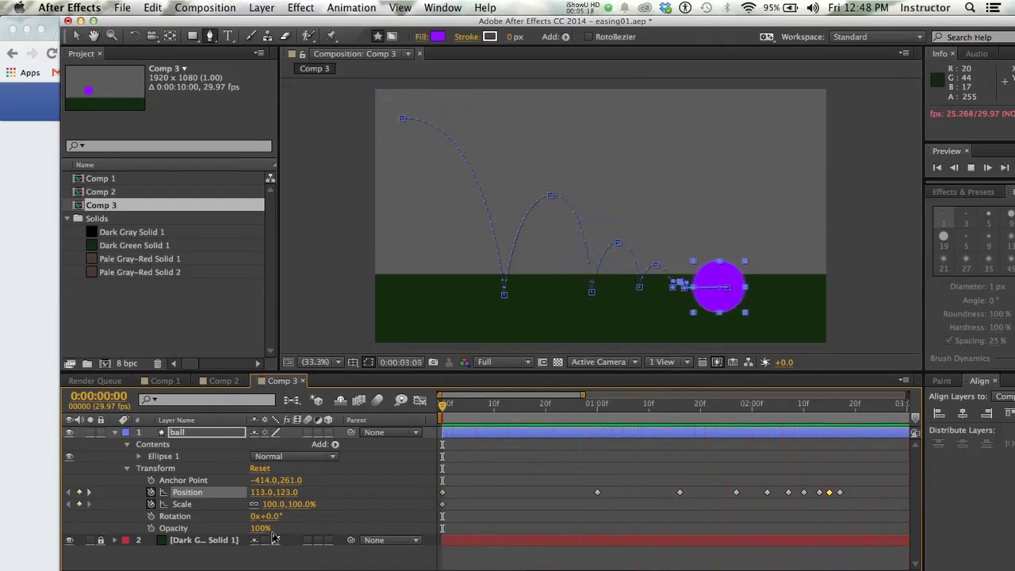
pyautogui.press('space')
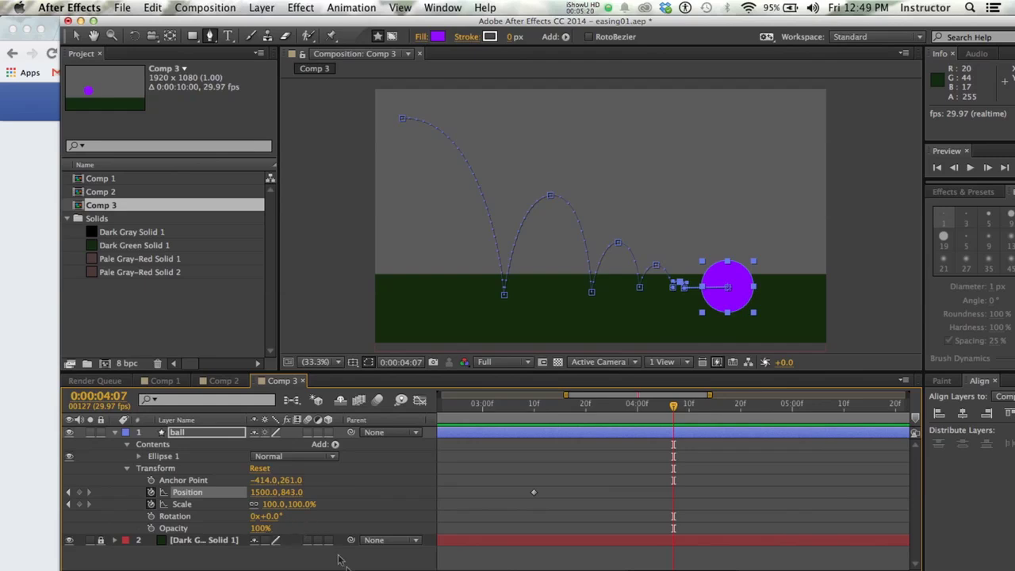